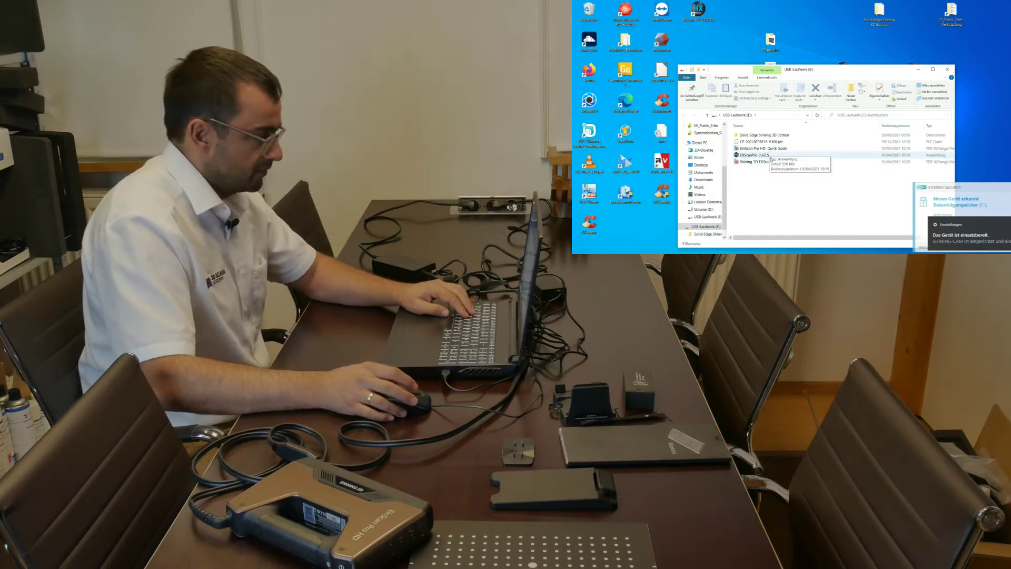
Copy the EXScanPro-3.6.0.5 installer from the USB drive onto the desktop and close the drive window.
left_click(759, 155)
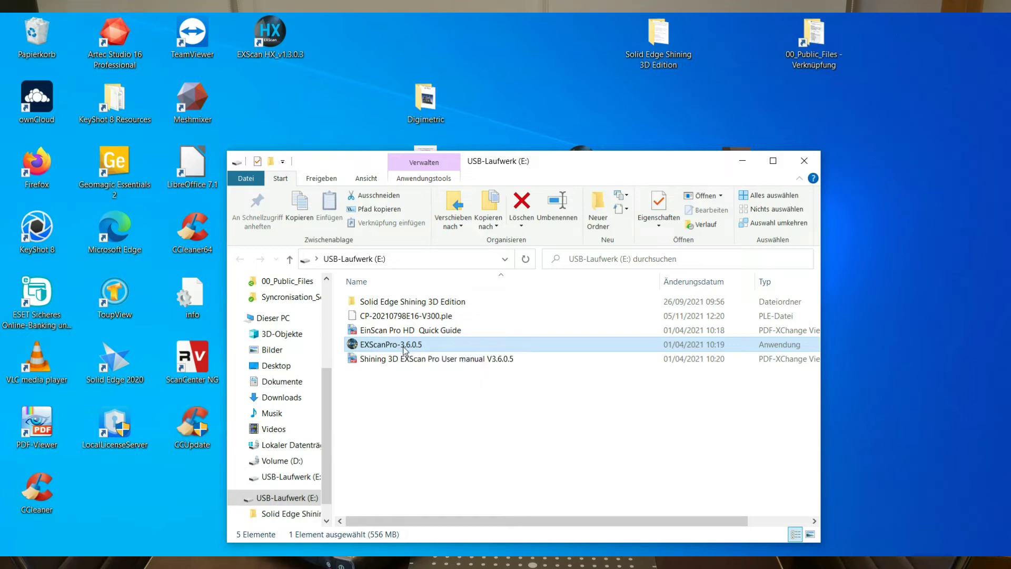
left_click_drag(405, 348, 523, 104)
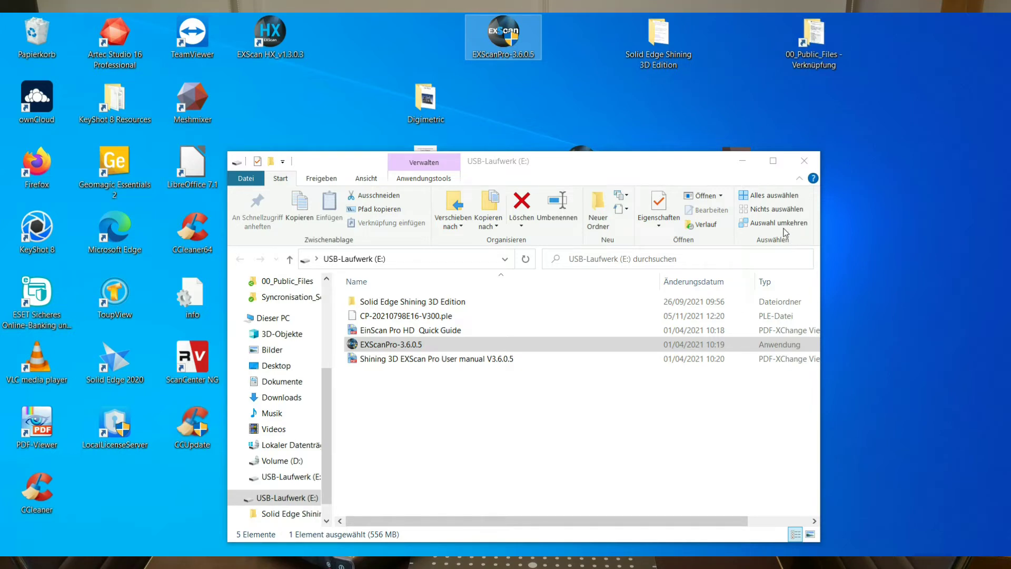
key("super+d")
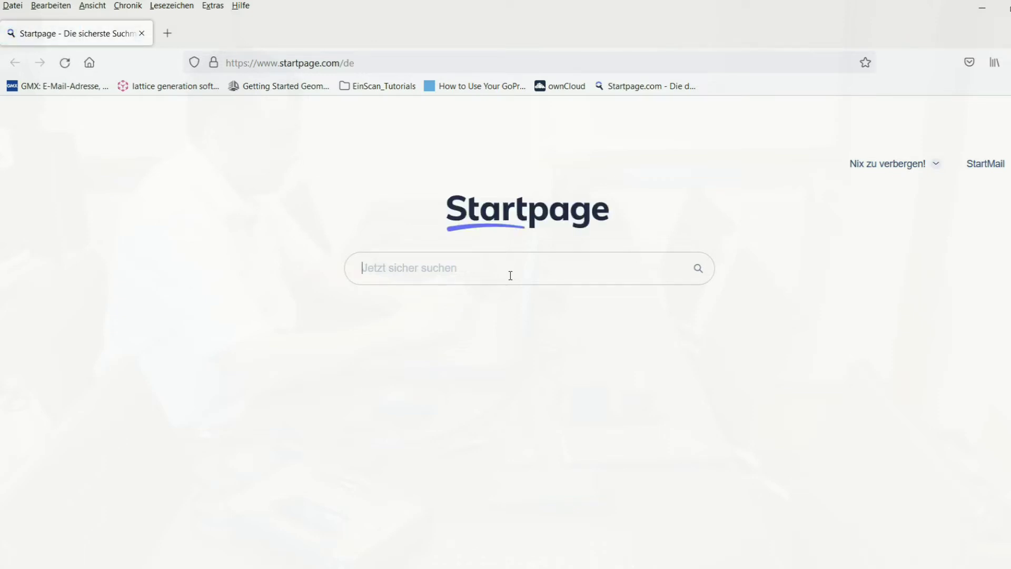
Search Startpage for 'shinining einscan pro hd software download'.
type("a")
key("BackSpace")
type("shini")
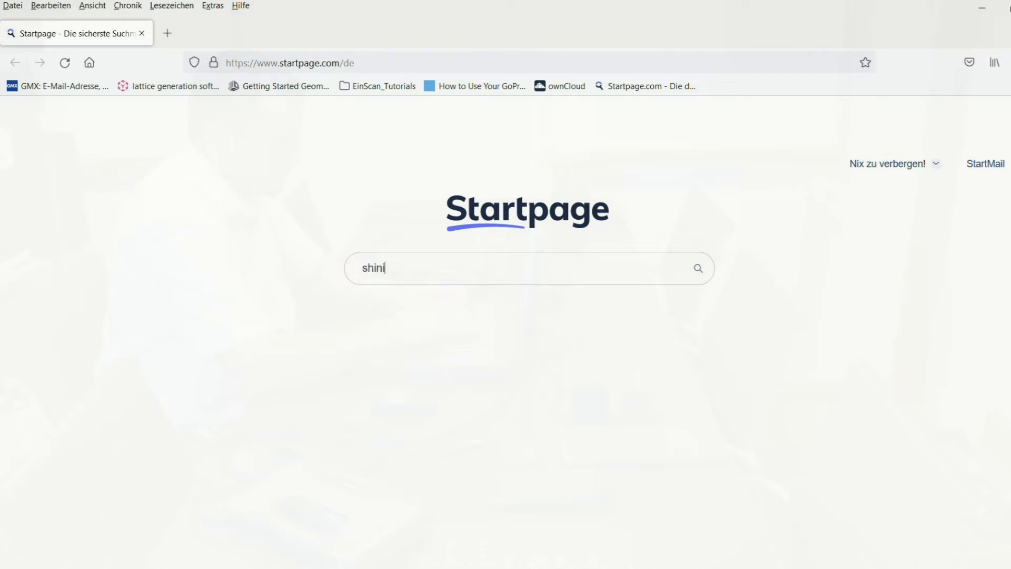
type("ning e")
key("BackSpace")
type("einscan pro hd")
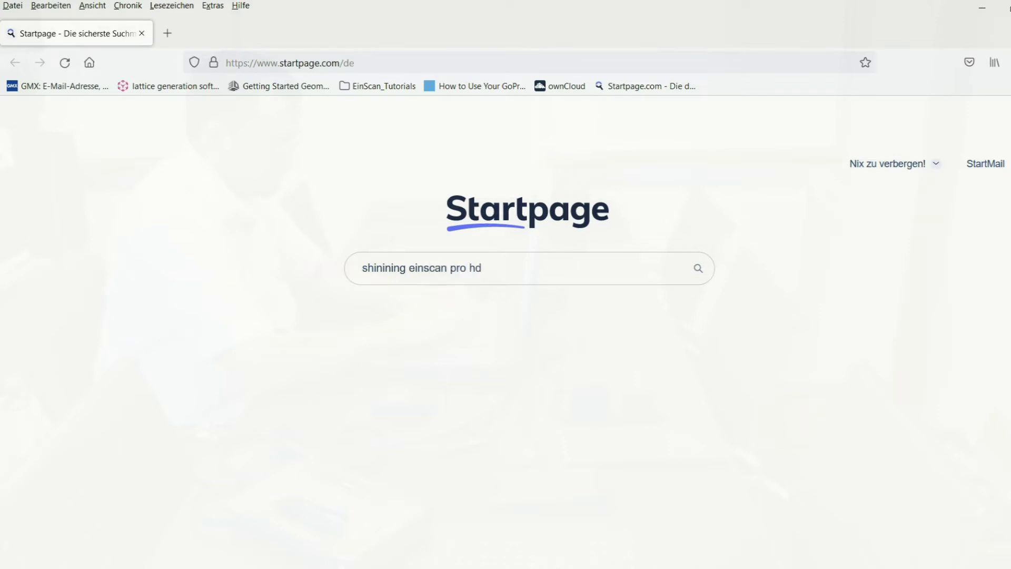
type(" software download")
key("Return")
scroll(484, 363, "down", 3)
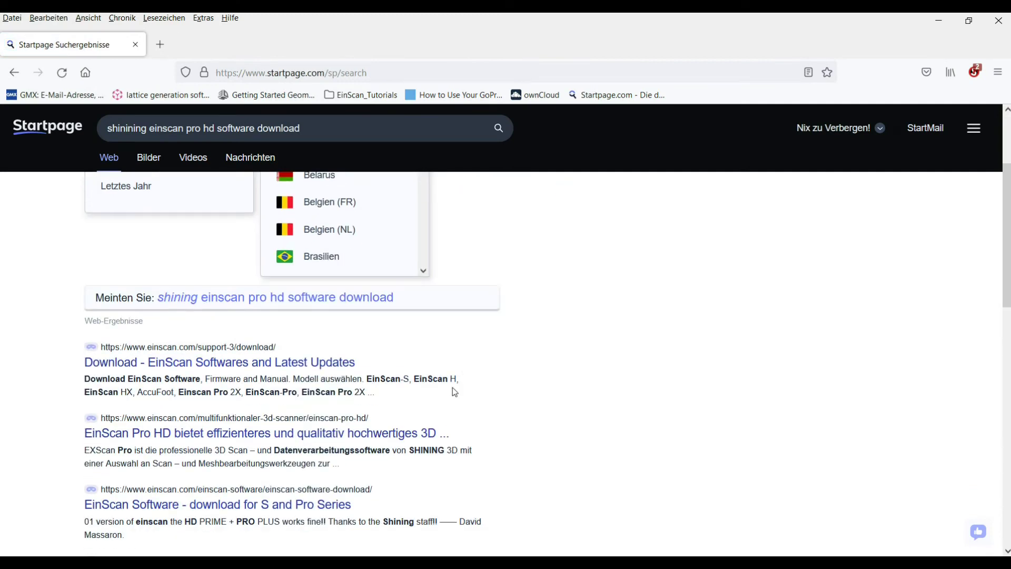
Open the 'Download - EinScan Softwares' result in a new tab and dismiss the extension's domain list.
left_click(277, 363)
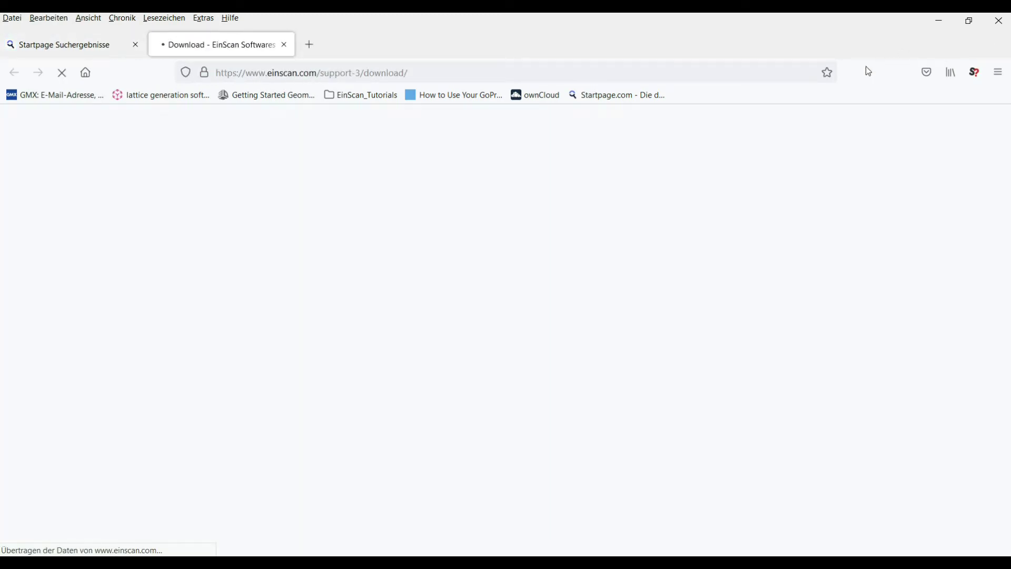
left_click(967, 75)
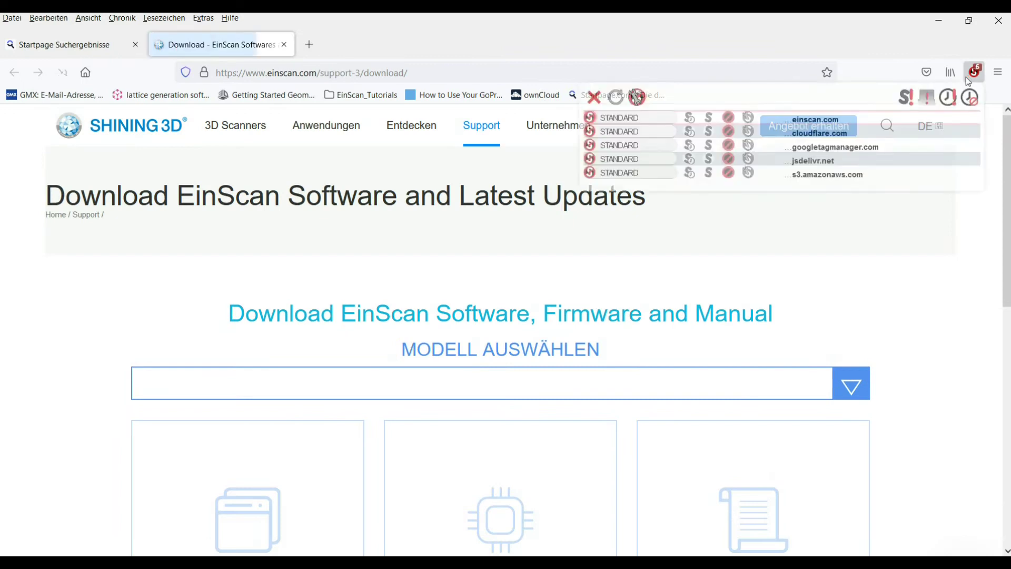
left_click(933, 351)
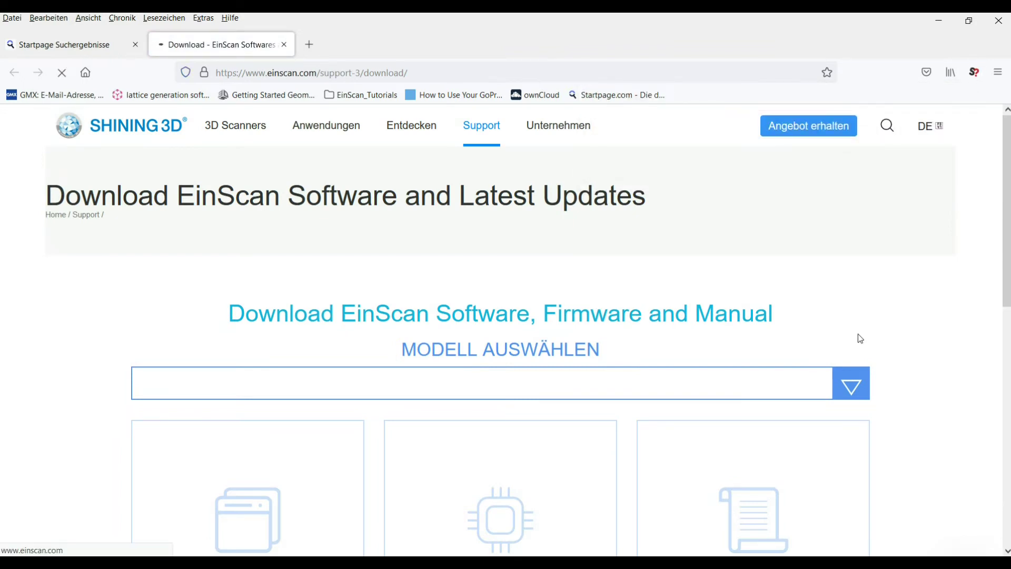
Select the EinScan Pro HD model, show its Software downloads and request EXScanPro-3.7.3.0.
left_click(854, 401)
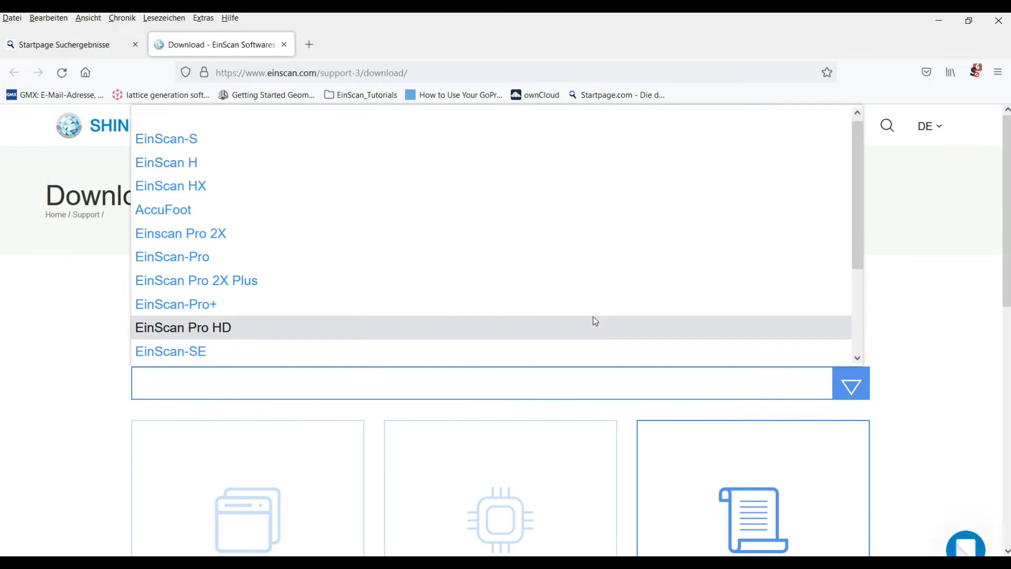
left_click(404, 327)
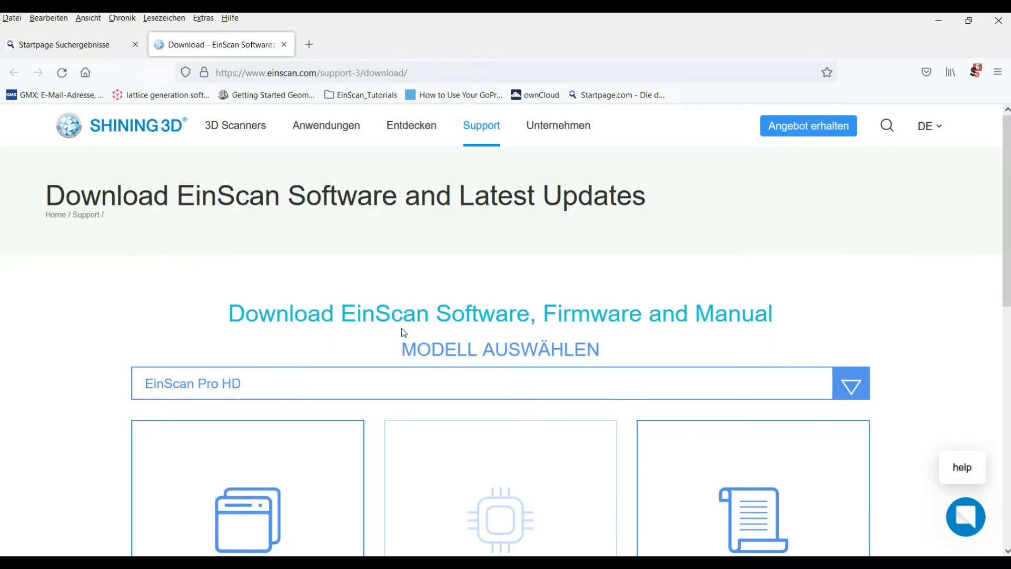
scroll(528, 316, "down", 3)
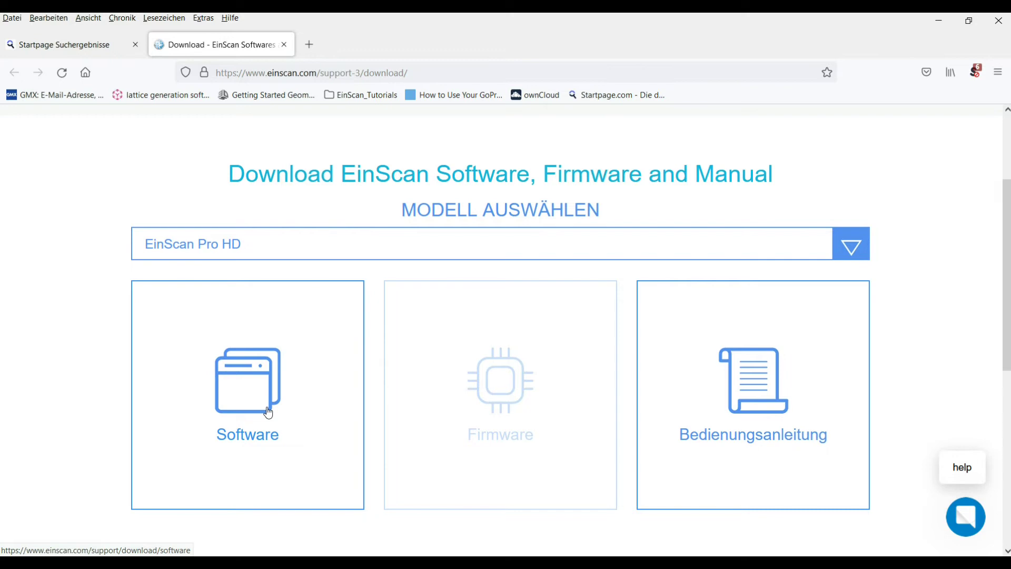
scroll(269, 412, "down", 3)
left_click(251, 244)
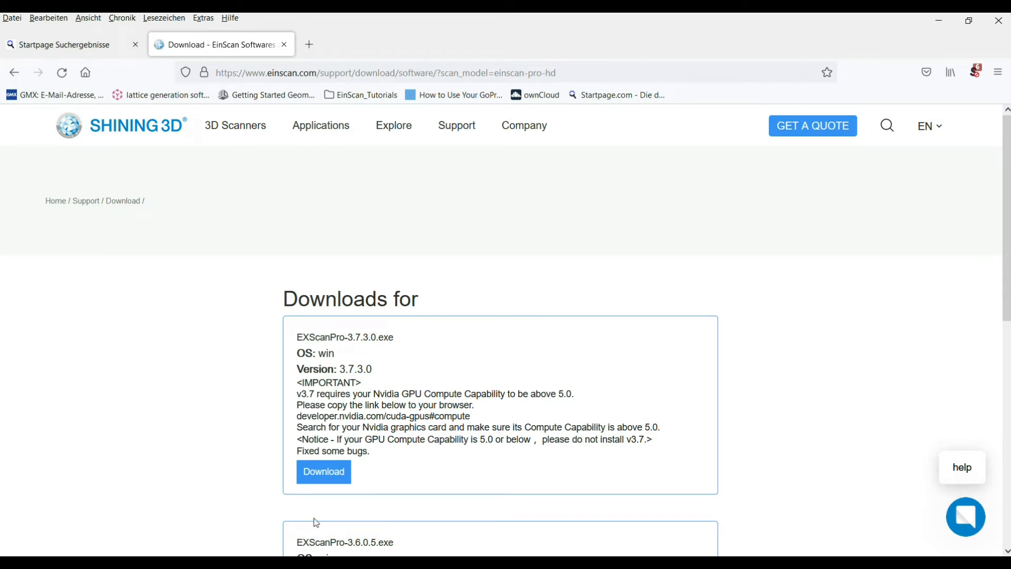
left_click(324, 472)
scroll(659, 253, "down", 3)
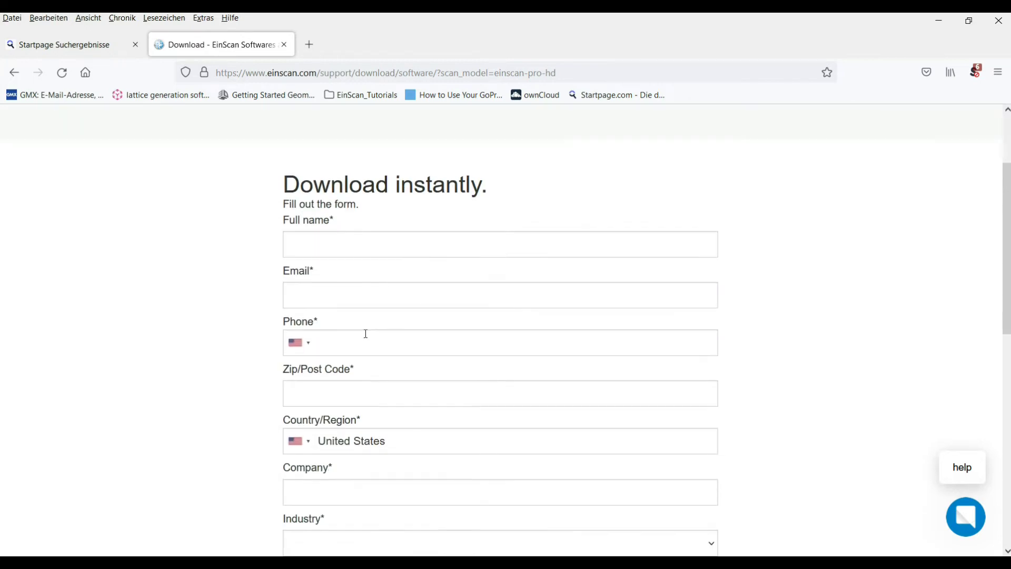
Close Firefox and launch the EXScanPro-3.6.0.5 installer, allowing changes and confirming the language.
left_click(997, 21)
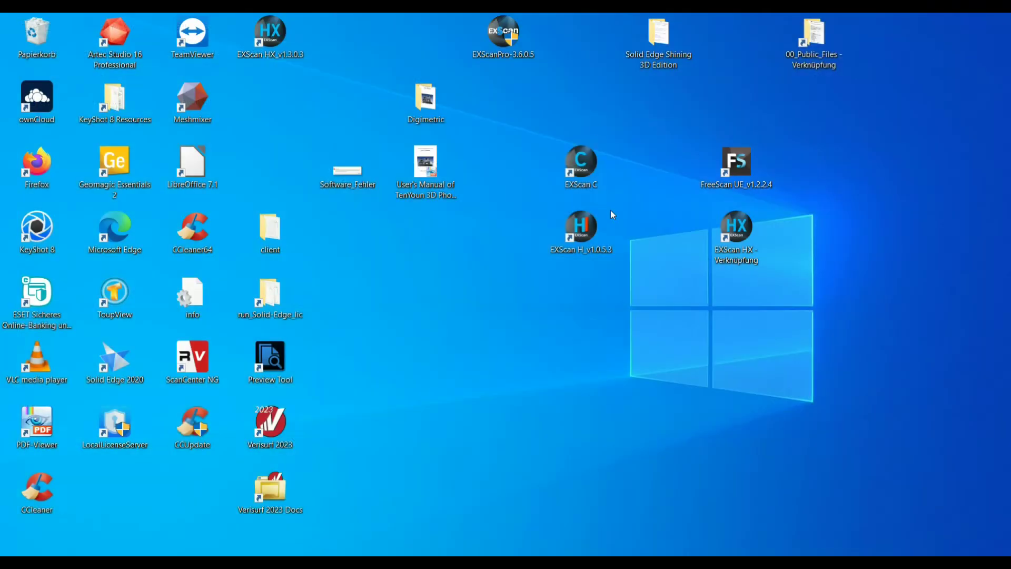
double_click(505, 45)
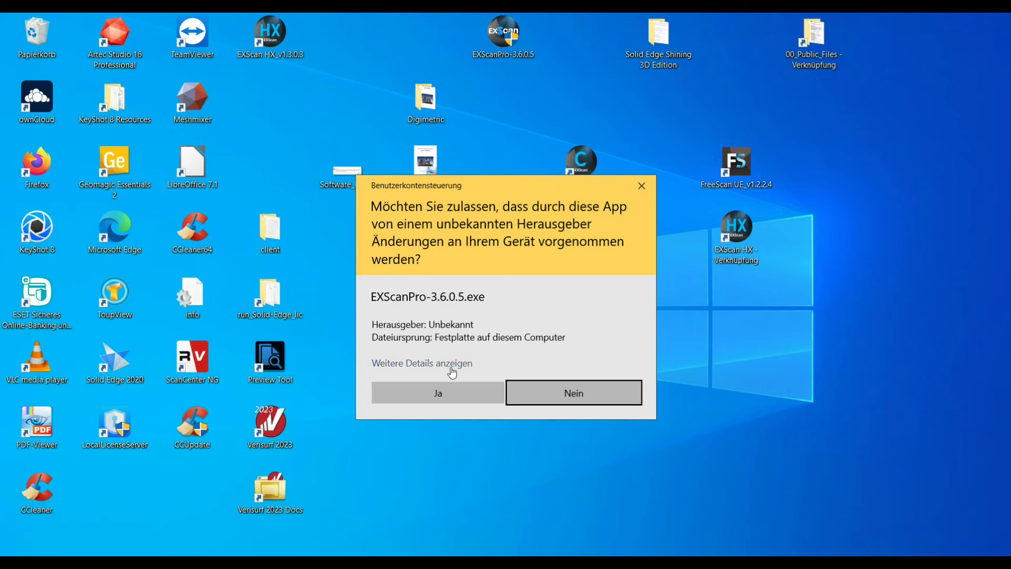
left_click(431, 394)
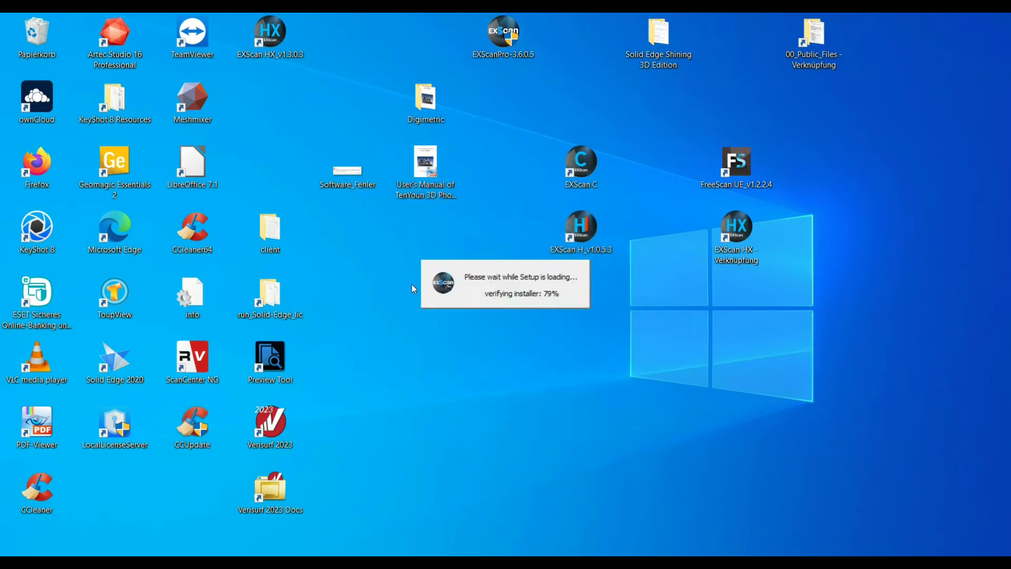
left_click(505, 321)
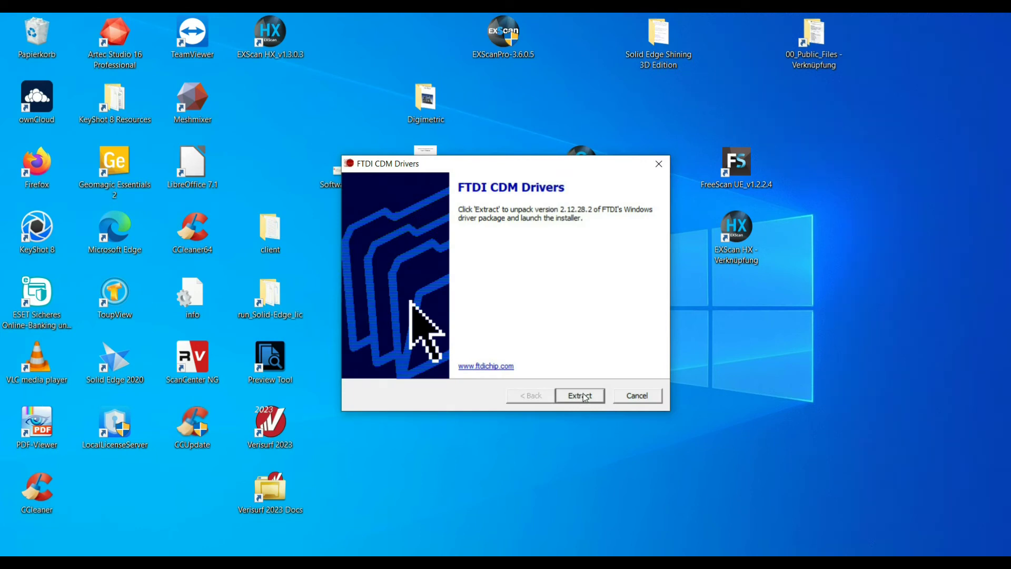
Extract and install the FTDI CDM Drivers 2.12.28.2, accepting their licence agreement.
left_click(583, 396)
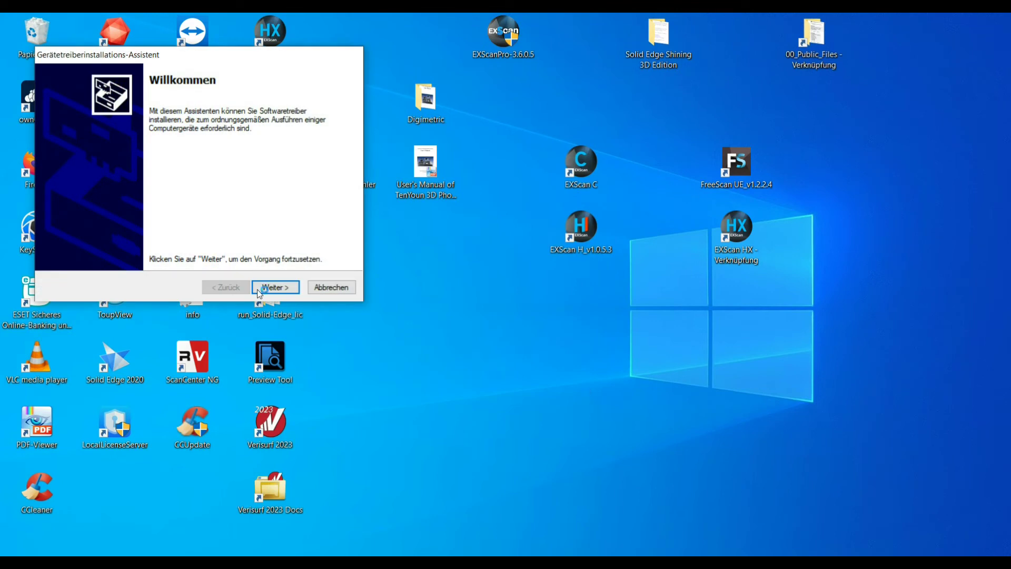
left_click(271, 288)
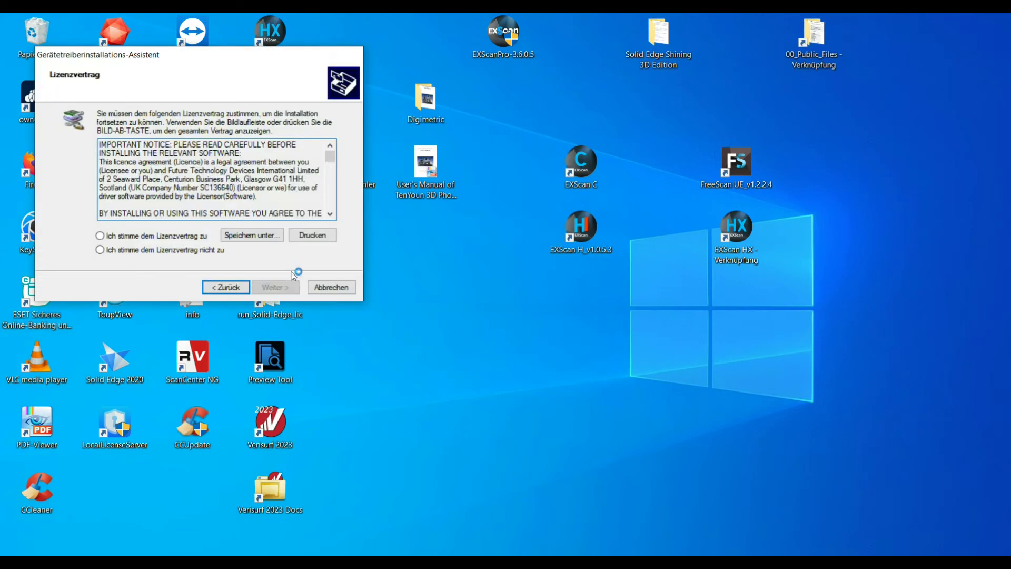
left_click(174, 236)
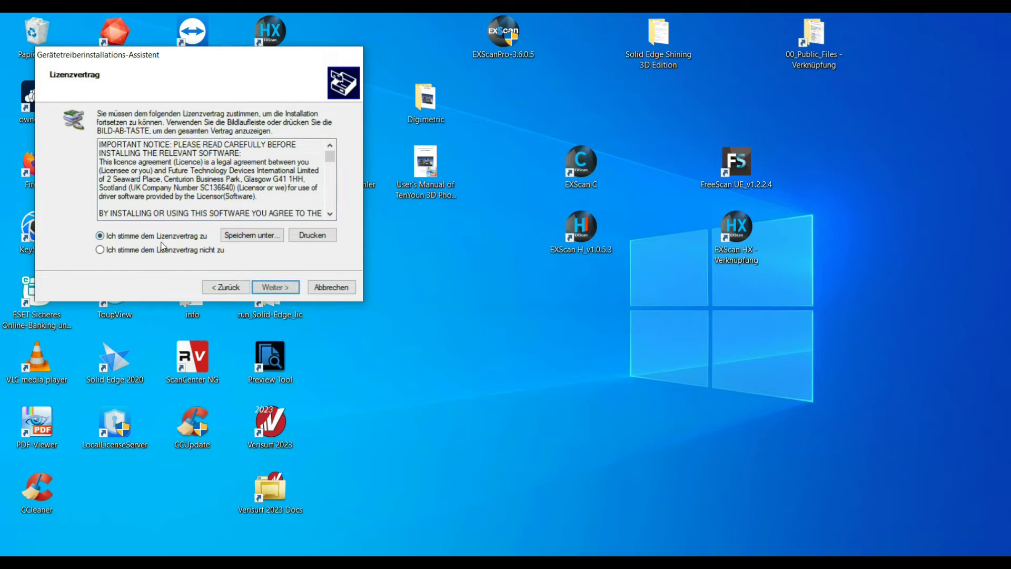
left_click(278, 287)
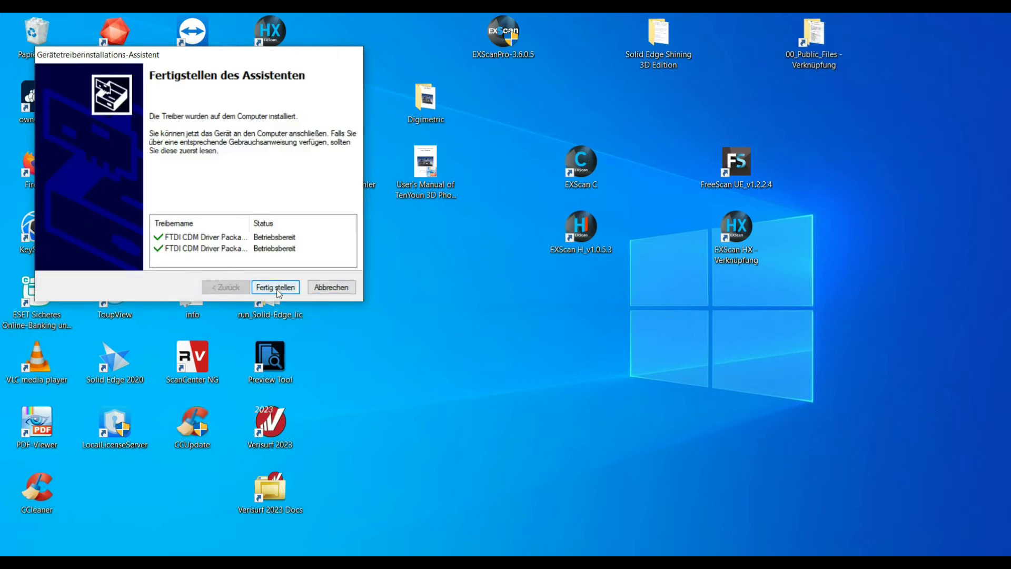
Finish the driver wizard, accept the licence and privacy notice, and install into C:\Shining3d\EXScanPro.
left_click(276, 288)
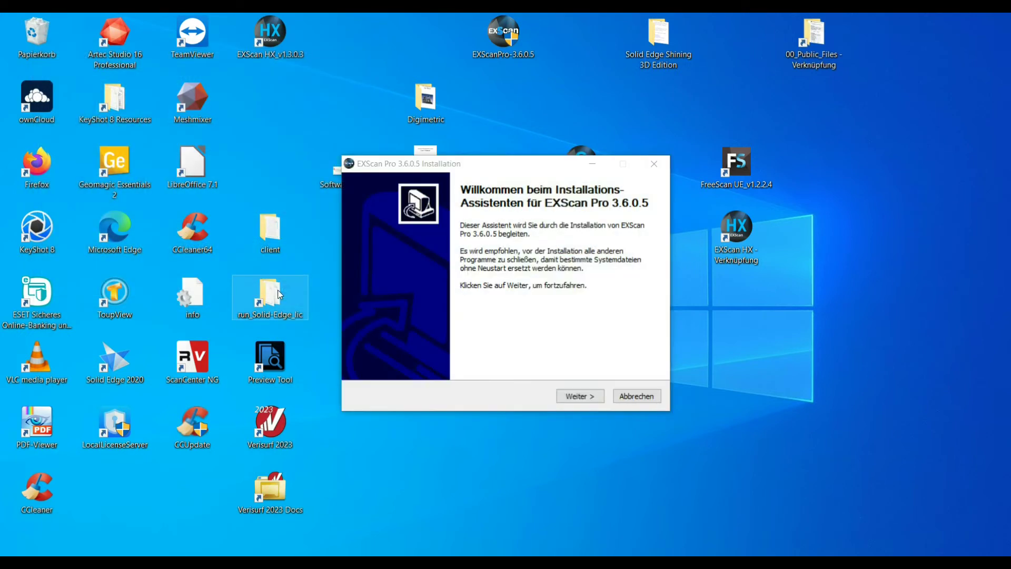
left_click(579, 396)
left_click(582, 394)
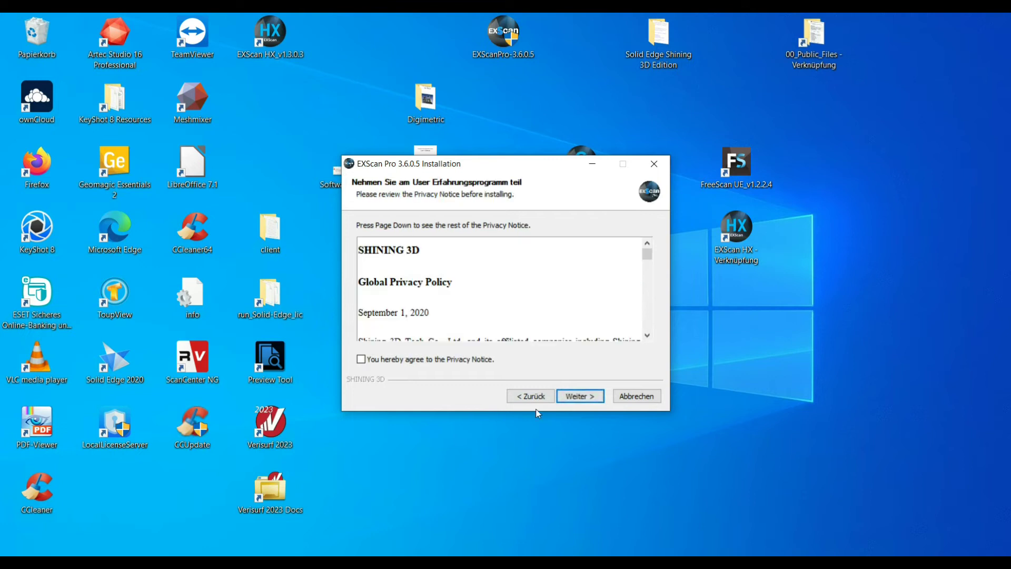
left_click(593, 401)
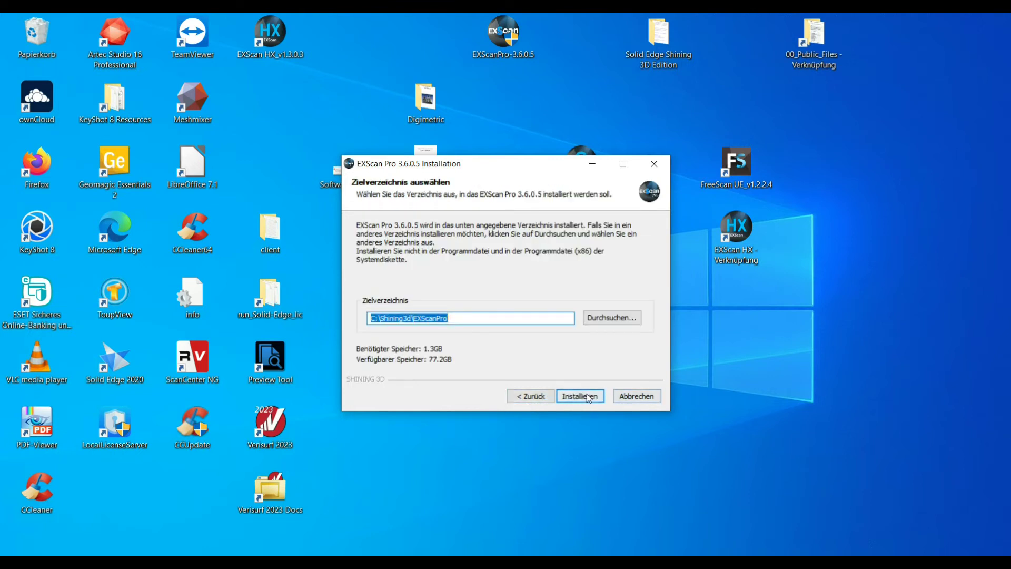
left_click(589, 399)
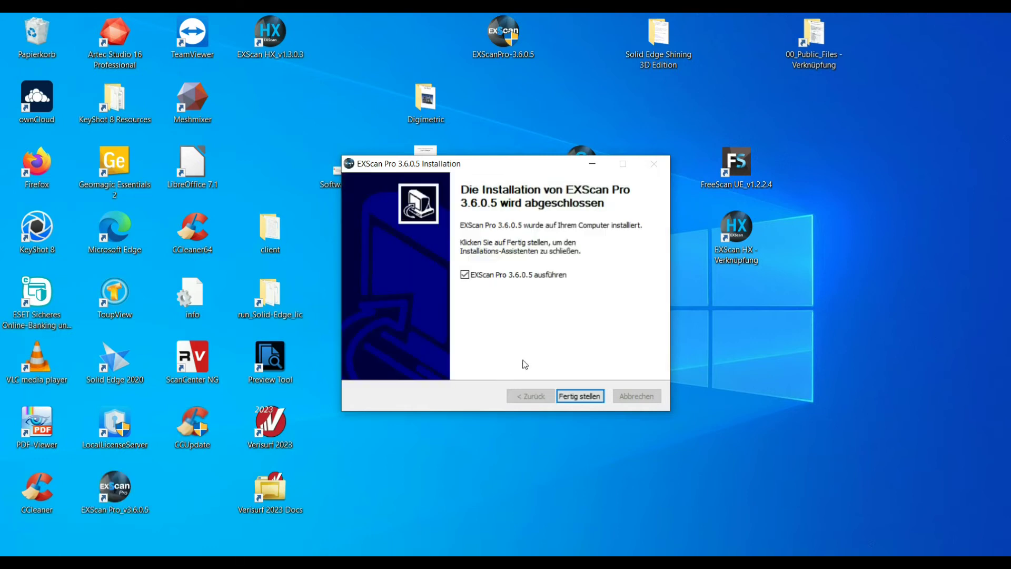
Finish setup with EXScan Pro launching and grant its scan service webcam access in ESET.
left_click(580, 396)
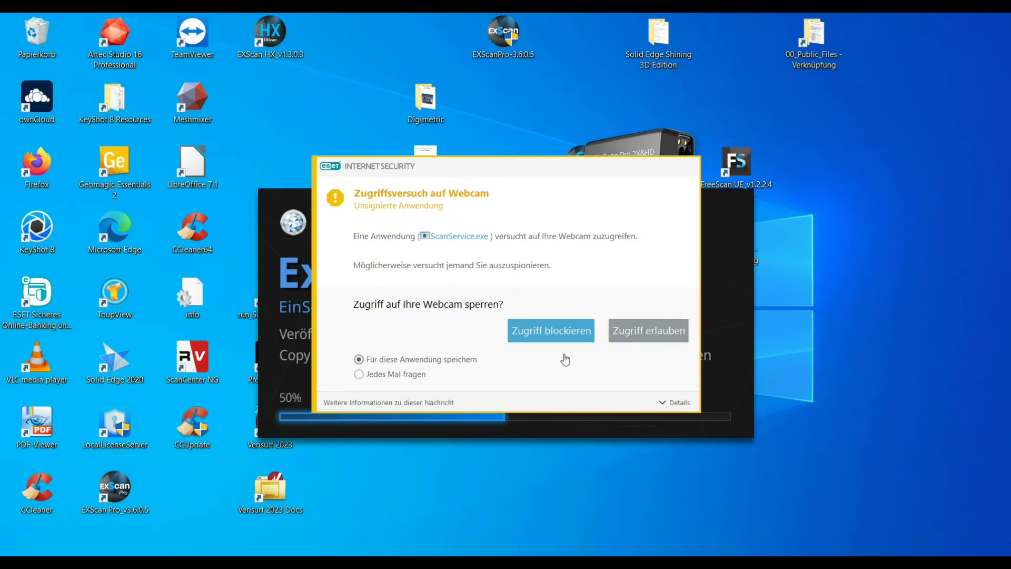
left_click(626, 330)
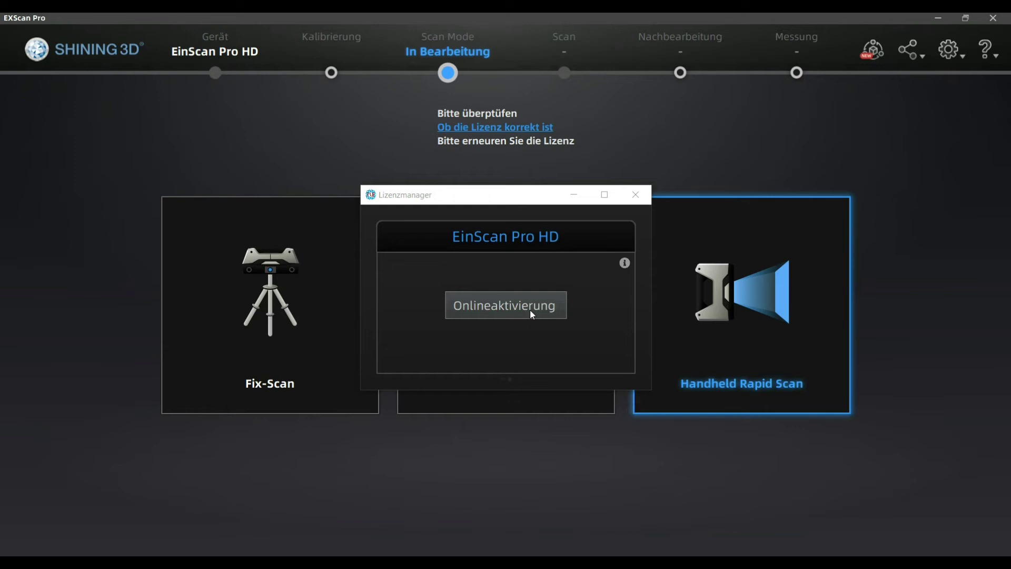
Run Onlineaktivierung, allow webcam access, and confirm the successful licence file download.
left_click(531, 312)
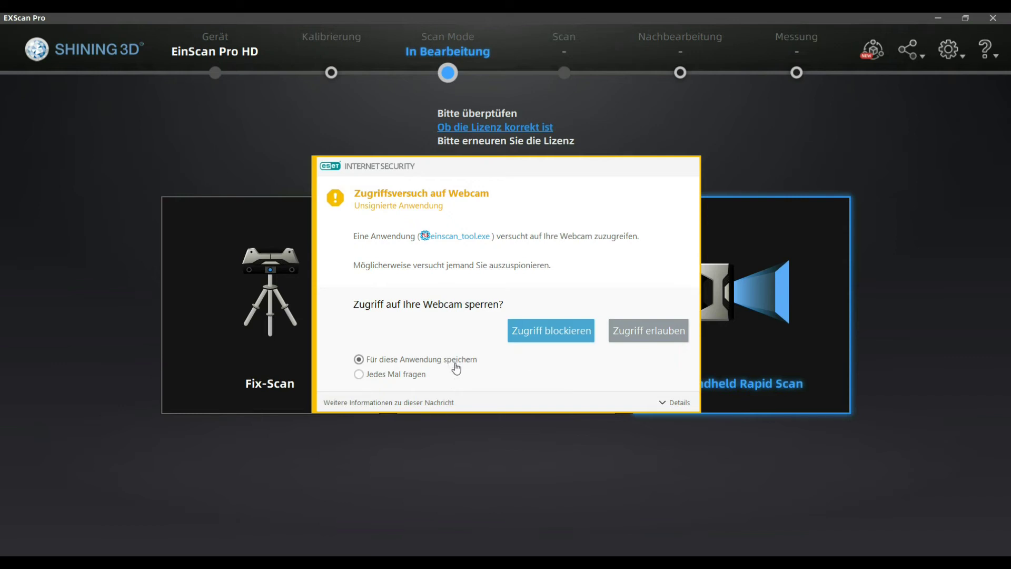
left_click(646, 333)
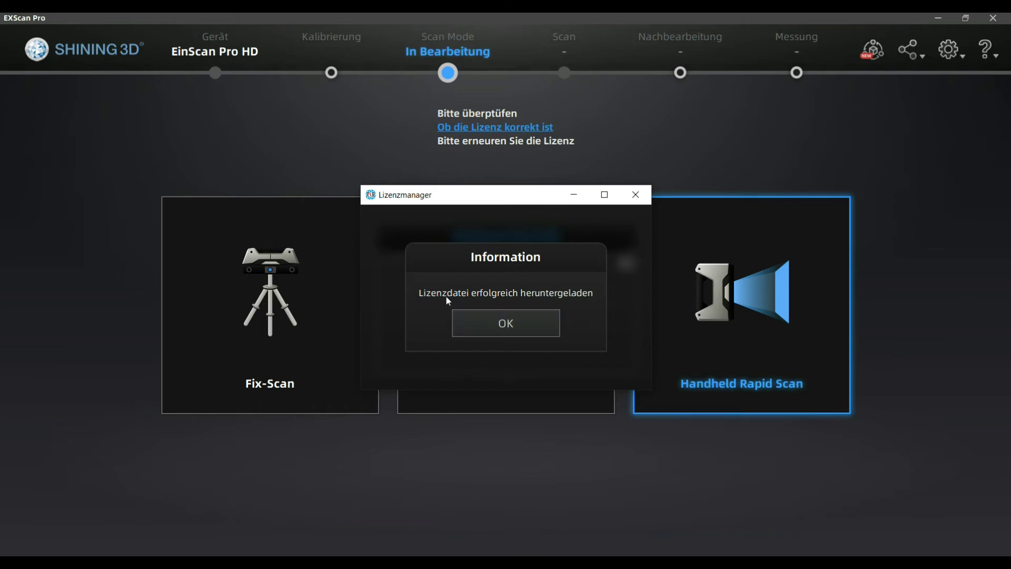
left_click(512, 319)
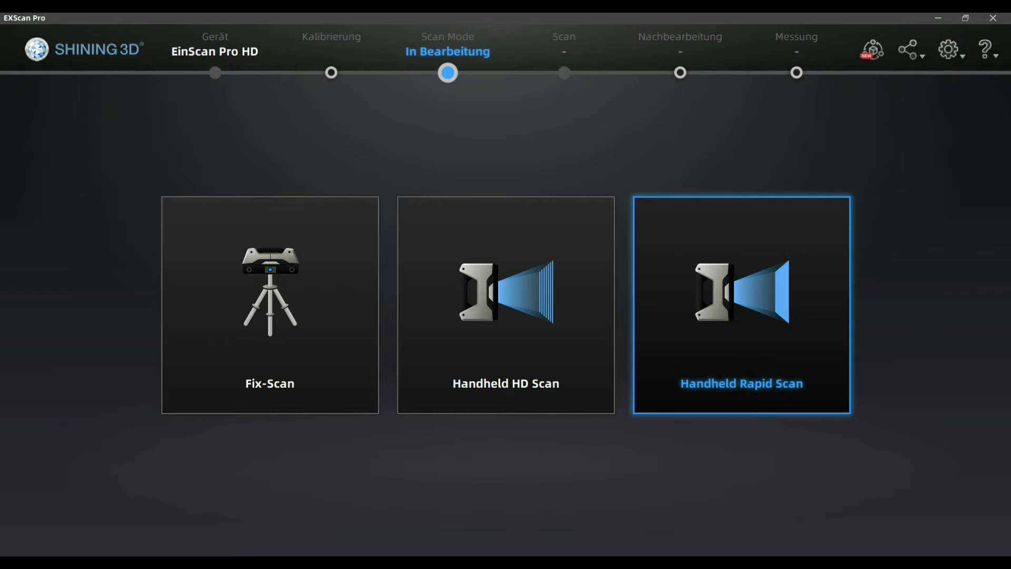
Set the interface language to English from the gear menu's Sprache option.
left_click(964, 60)
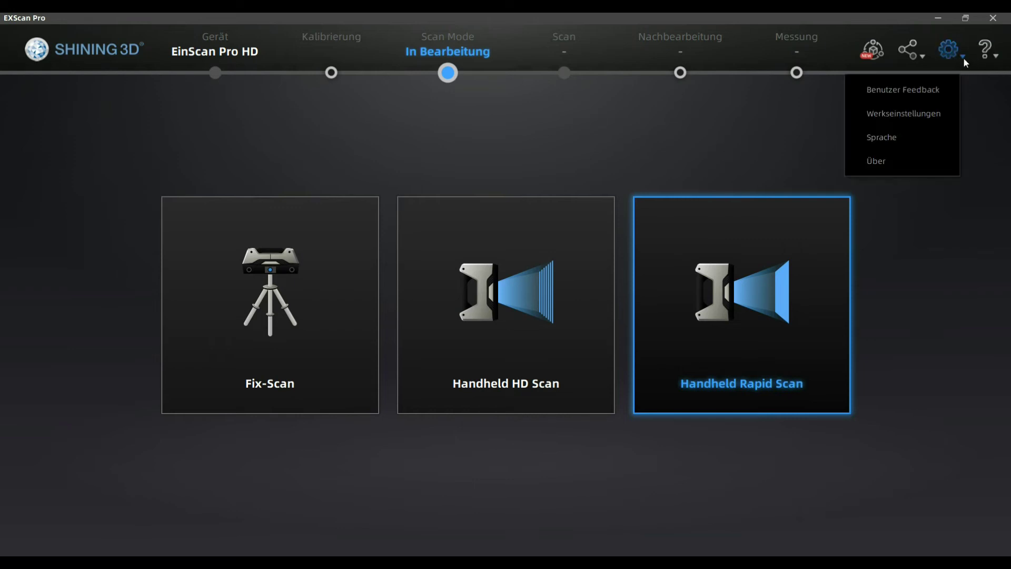
left_click(897, 140)
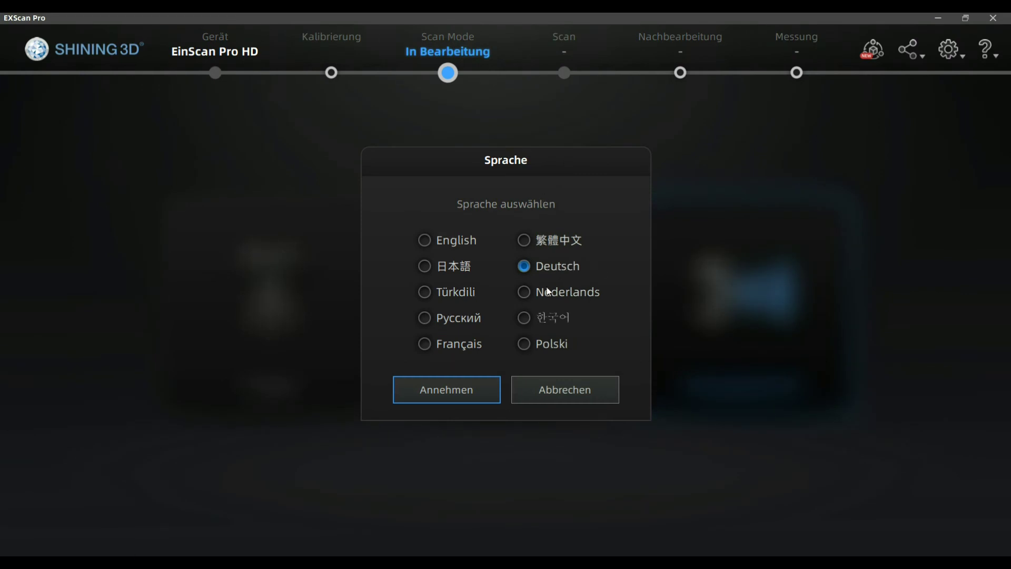
left_click(424, 242)
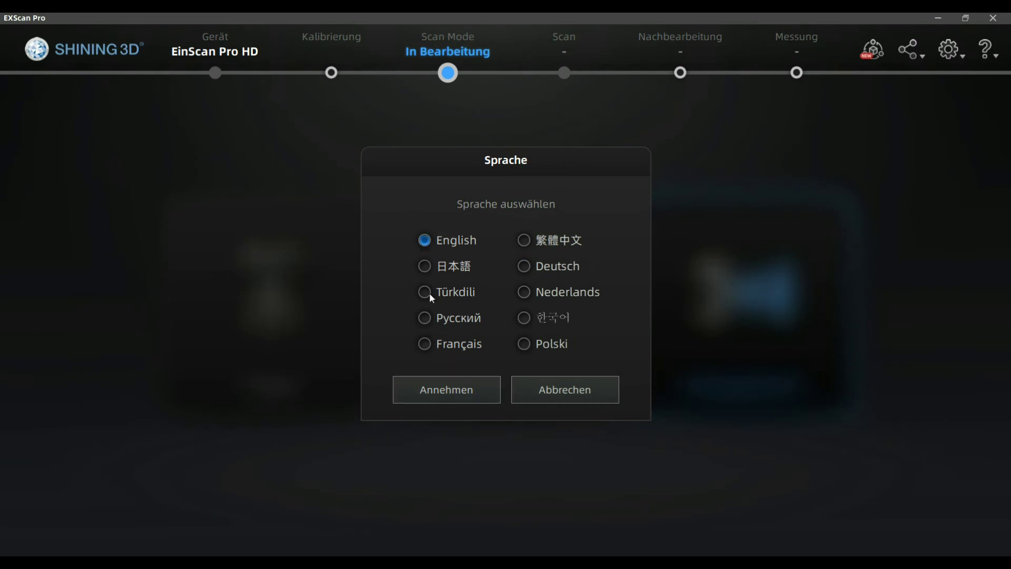
left_click(450, 389)
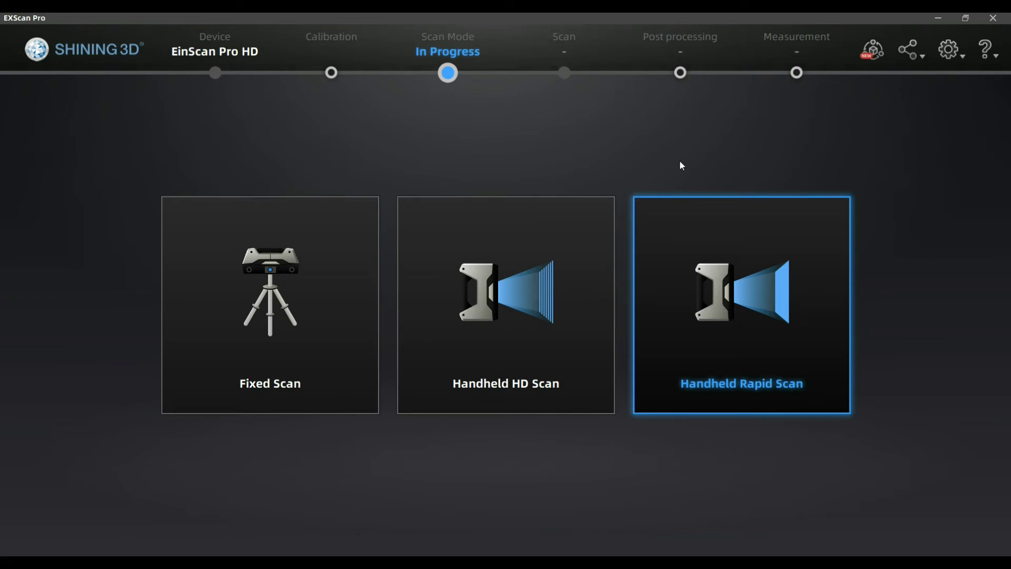
Look through the settings, help and share menus, then close the share menu.
left_click(960, 57)
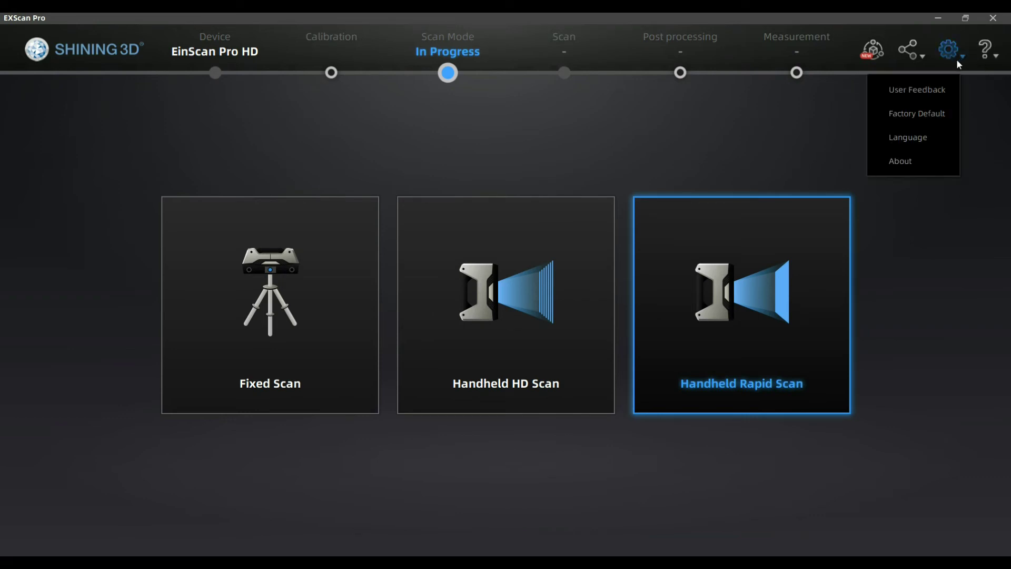
left_click(1000, 63)
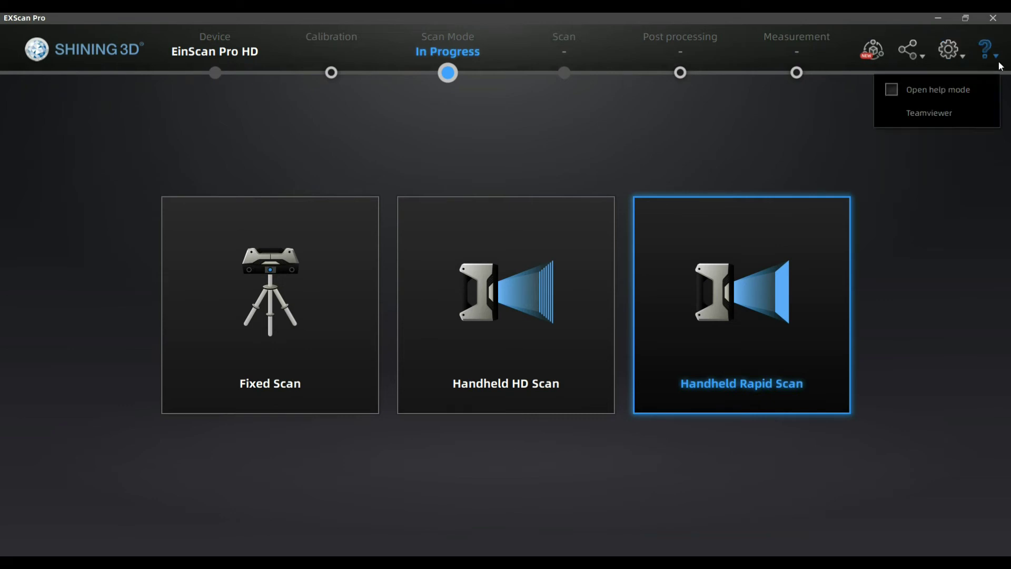
left_click(926, 61)
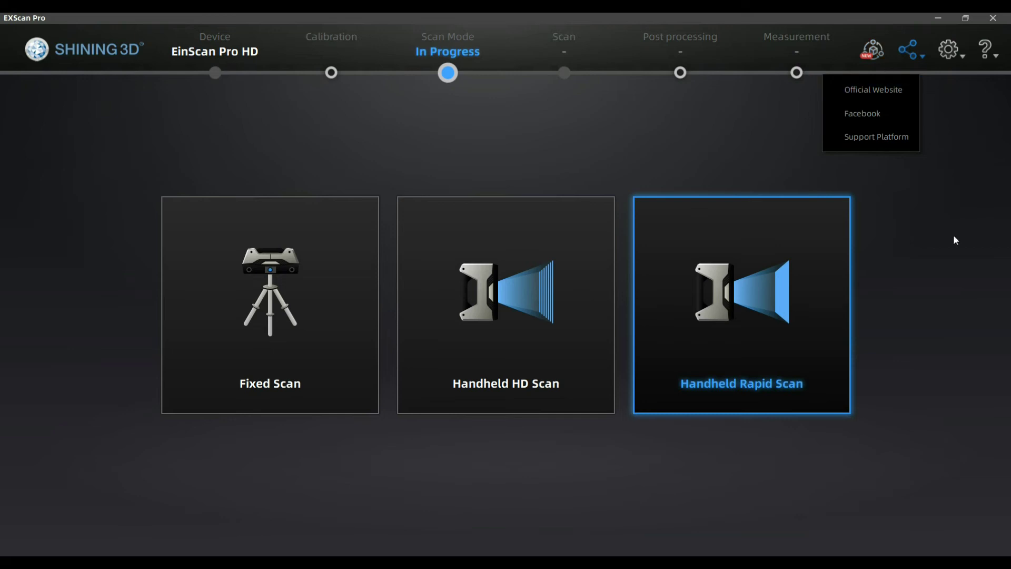
left_click(974, 259)
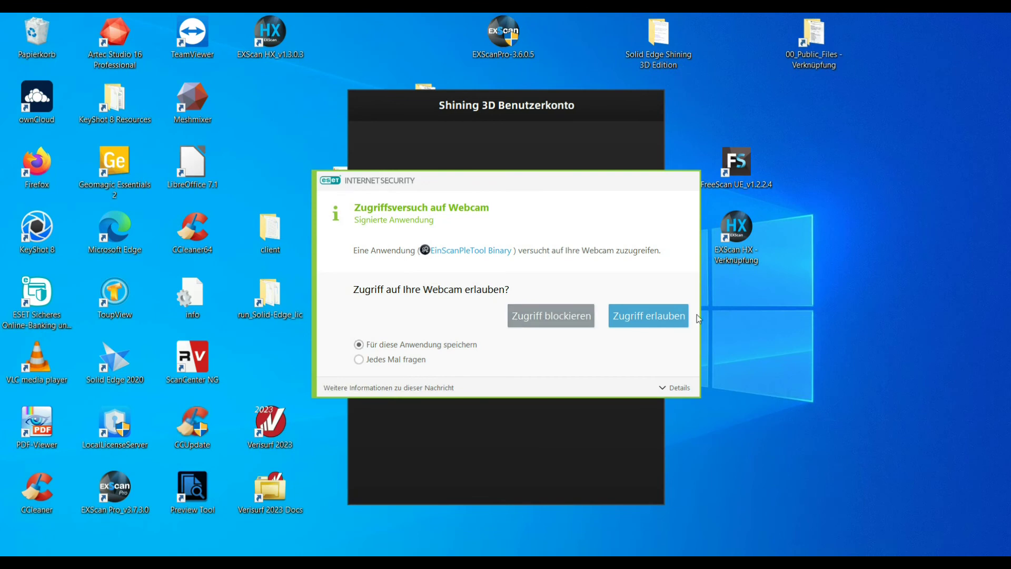
Dismiss the account welcome, accept the firmware upgrade warning, and allow the updater webcam access.
left_click(648, 315)
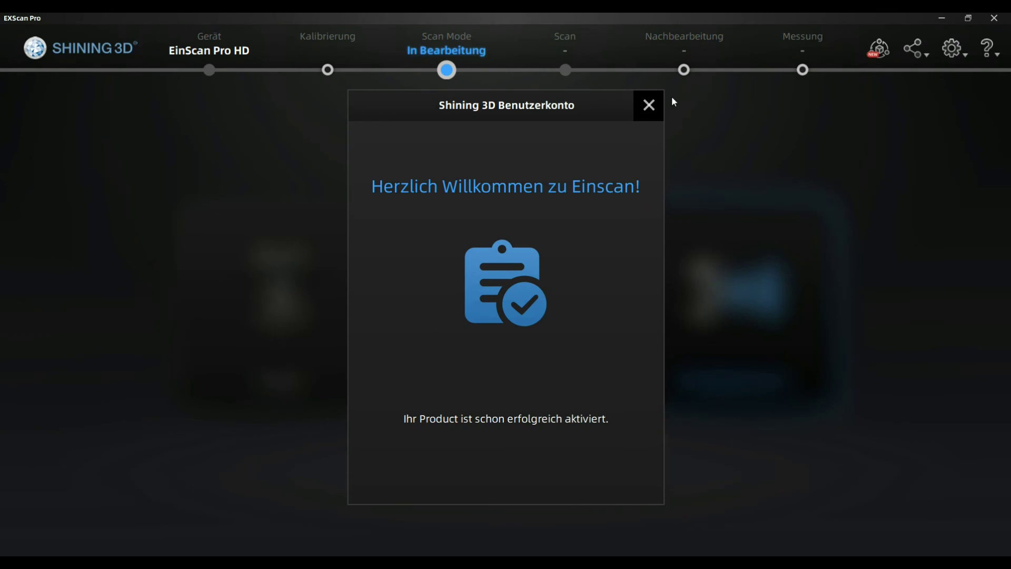
left_click(658, 103)
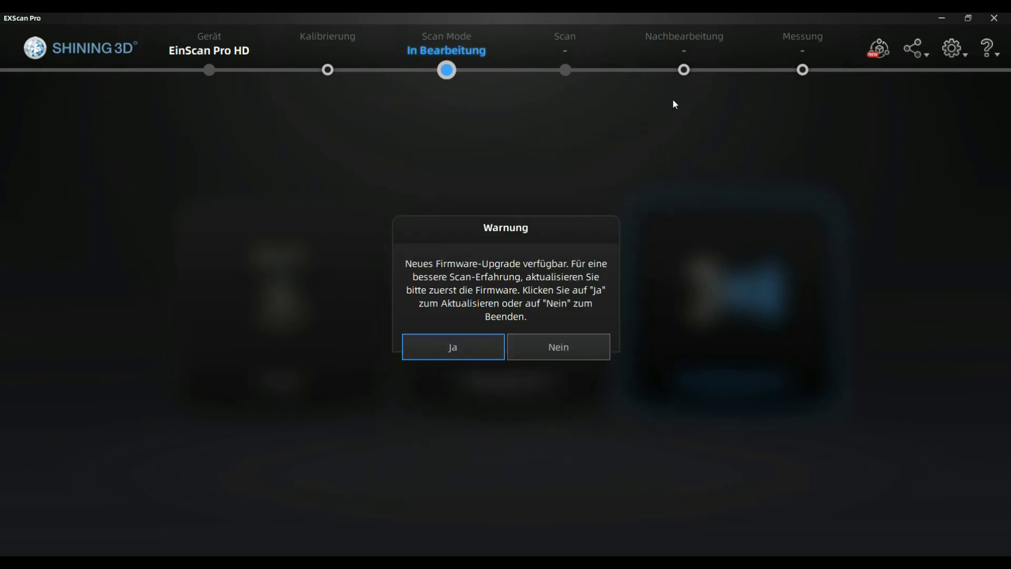
left_click(481, 351)
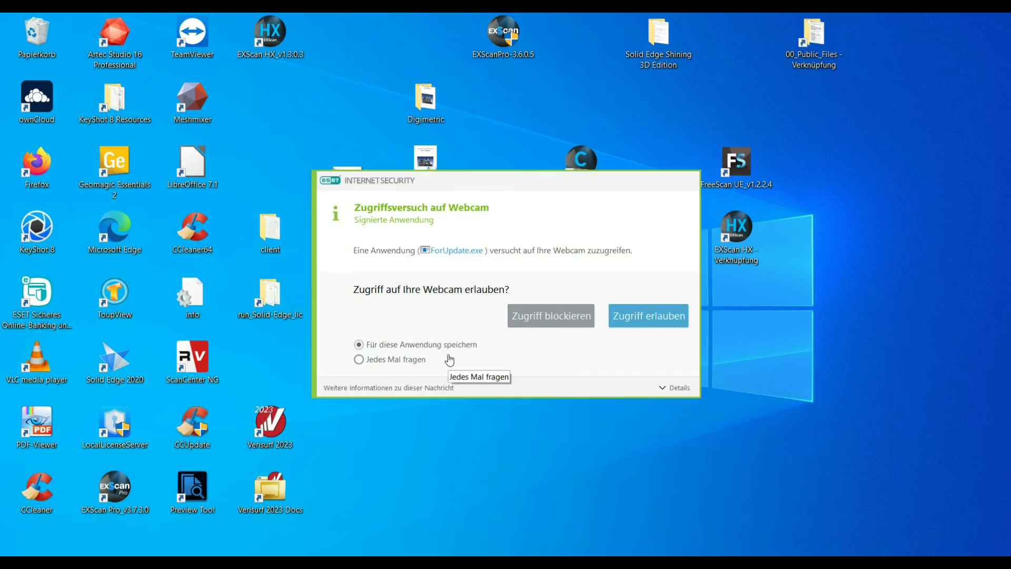
left_click(648, 317)
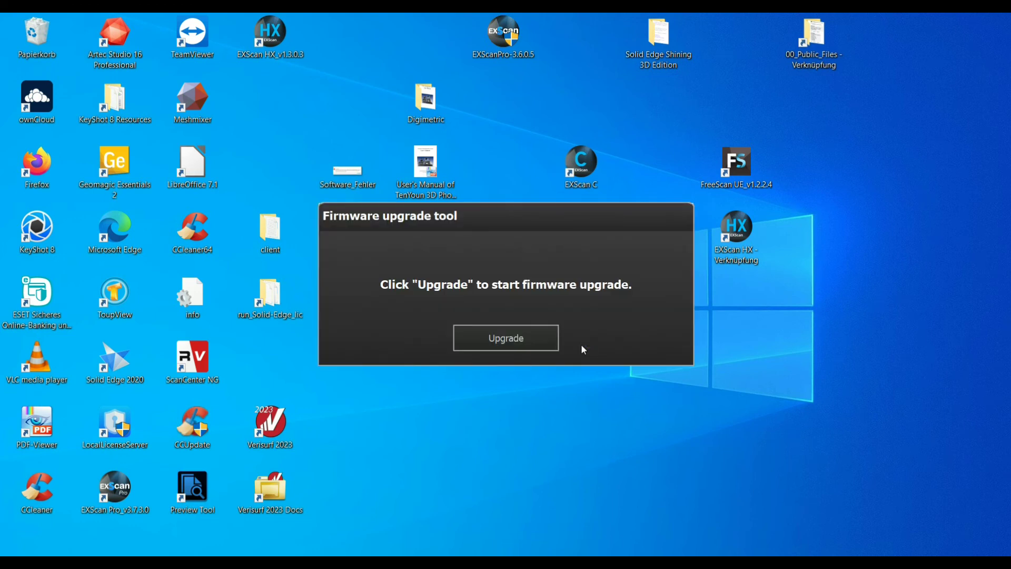
Start the scanner firmware upgrade and let it run to 'Upgrade successfully'.
left_click(545, 344)
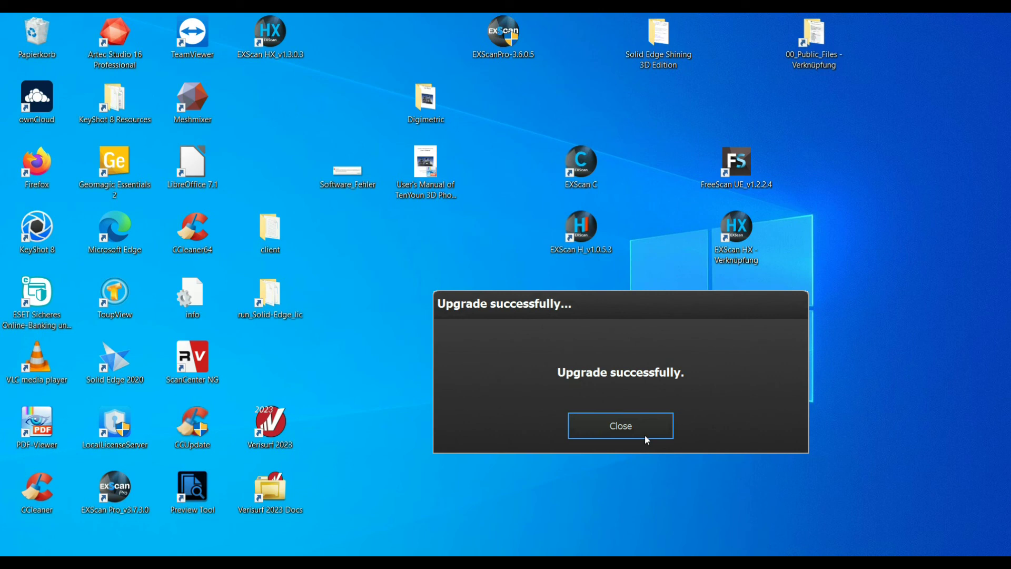
Close the firmware upgrade success message so EXScan Pro 3.7.3.0 starts loading.
left_click(644, 437)
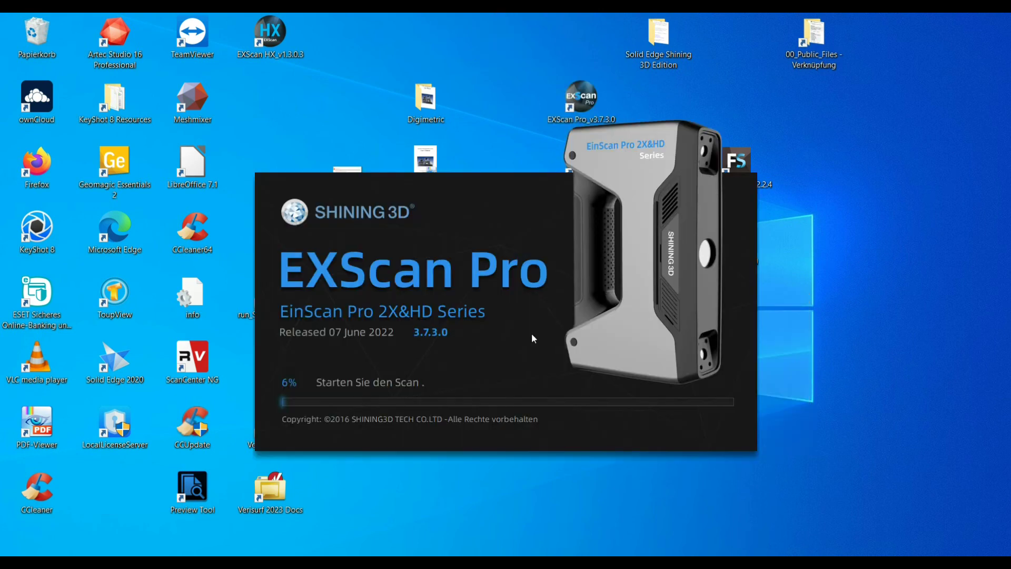